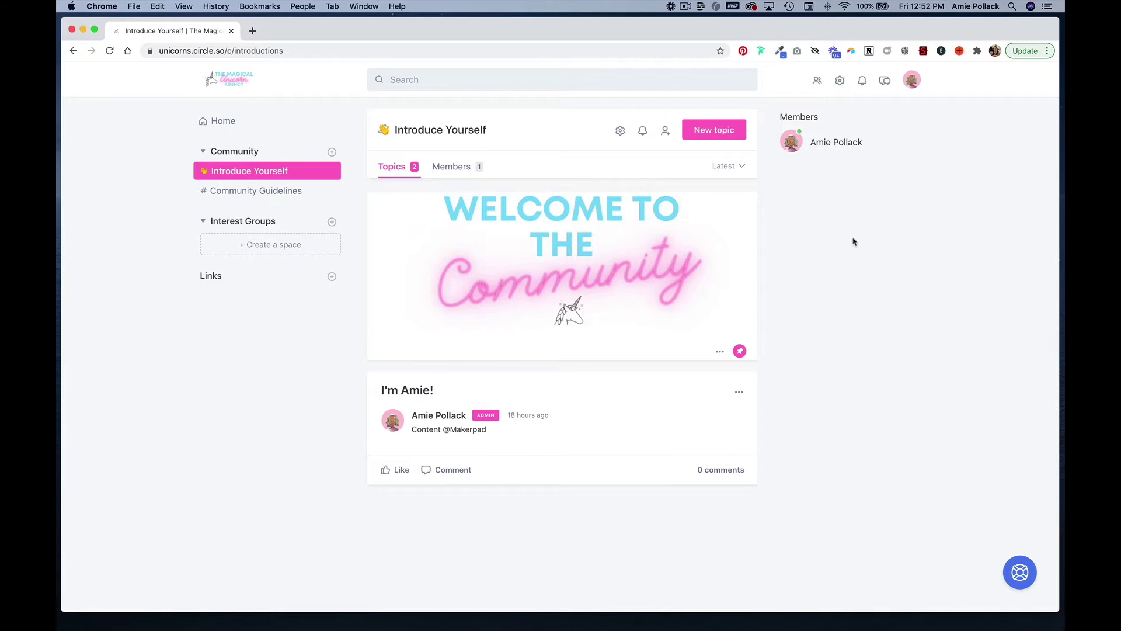
Go to Manage members and bring up the single-member invite form
left_click(817, 81)
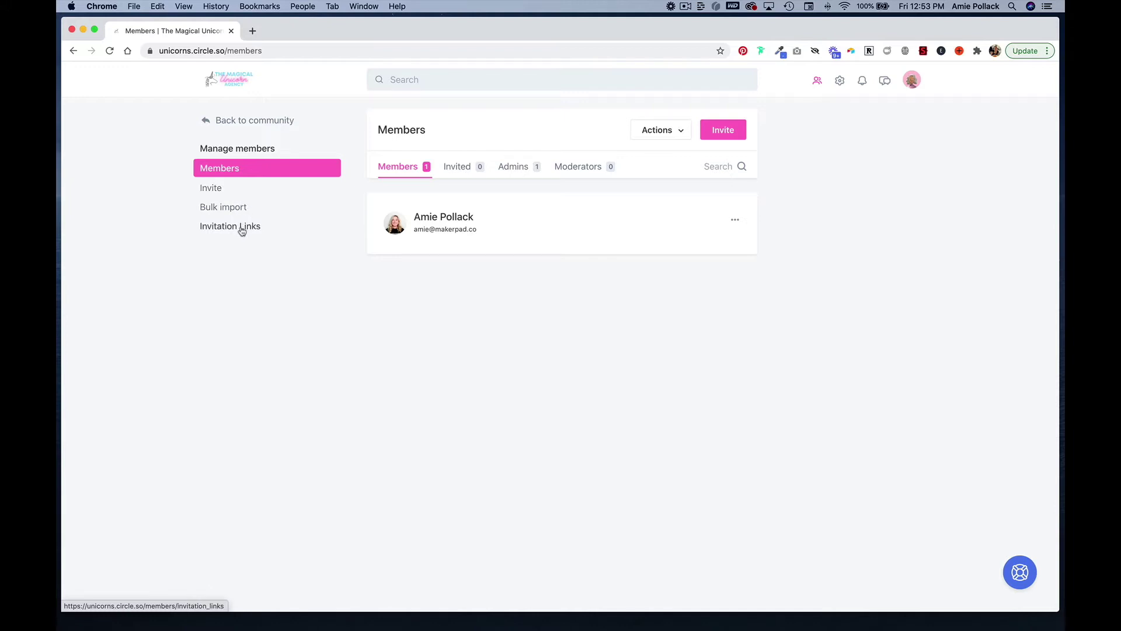
left_click(211, 188)
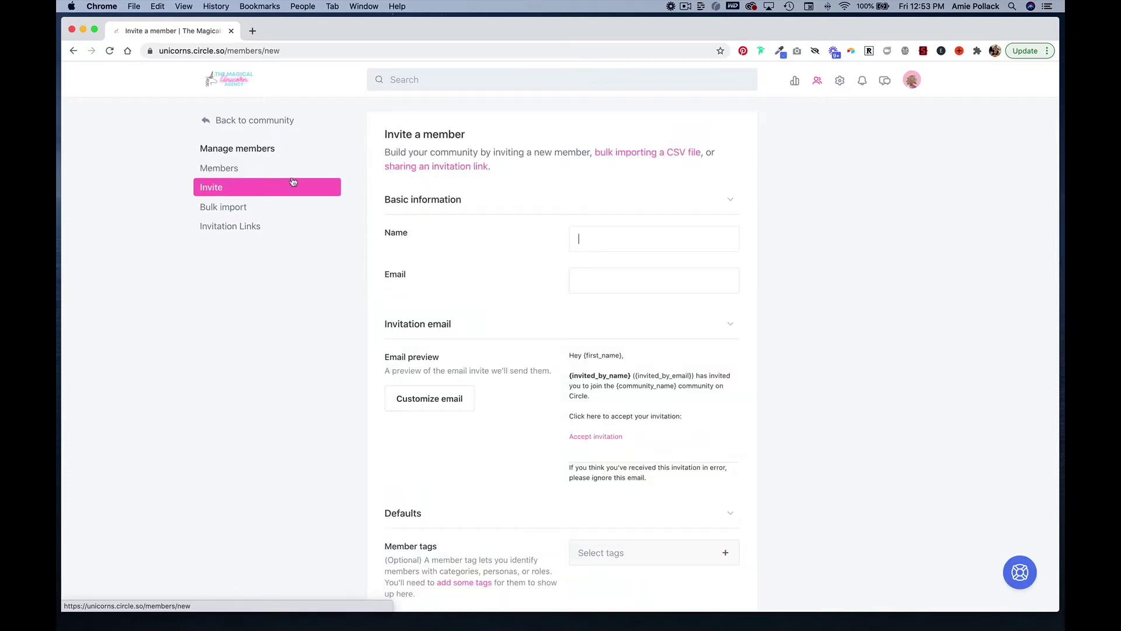
Scroll the invite form down to its defaults for member tags, spaces and space groups
scroll(524, 243, "down", 1)
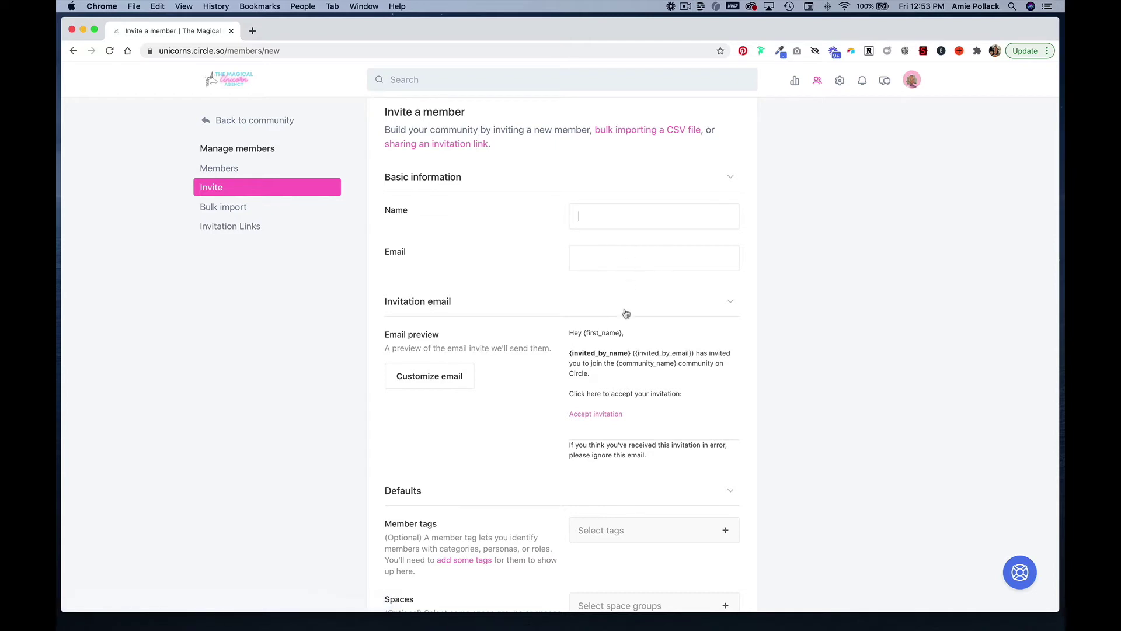
scroll(625, 320, "down", 3)
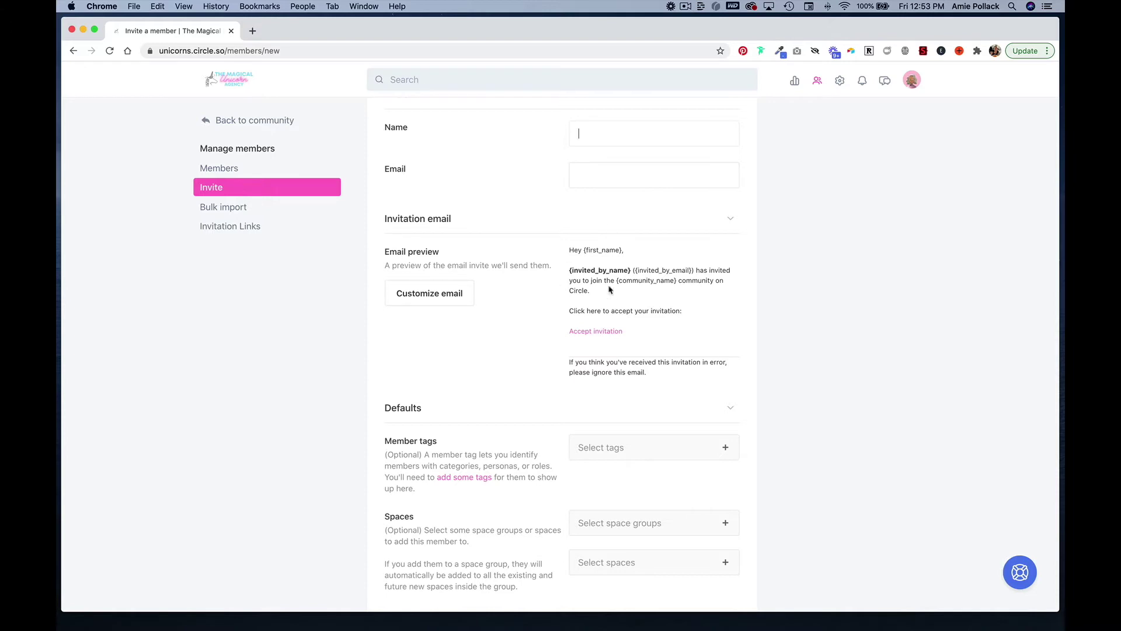
Enable custom invitation emails for both people new to Circle and existing Circle users
left_click(421, 297)
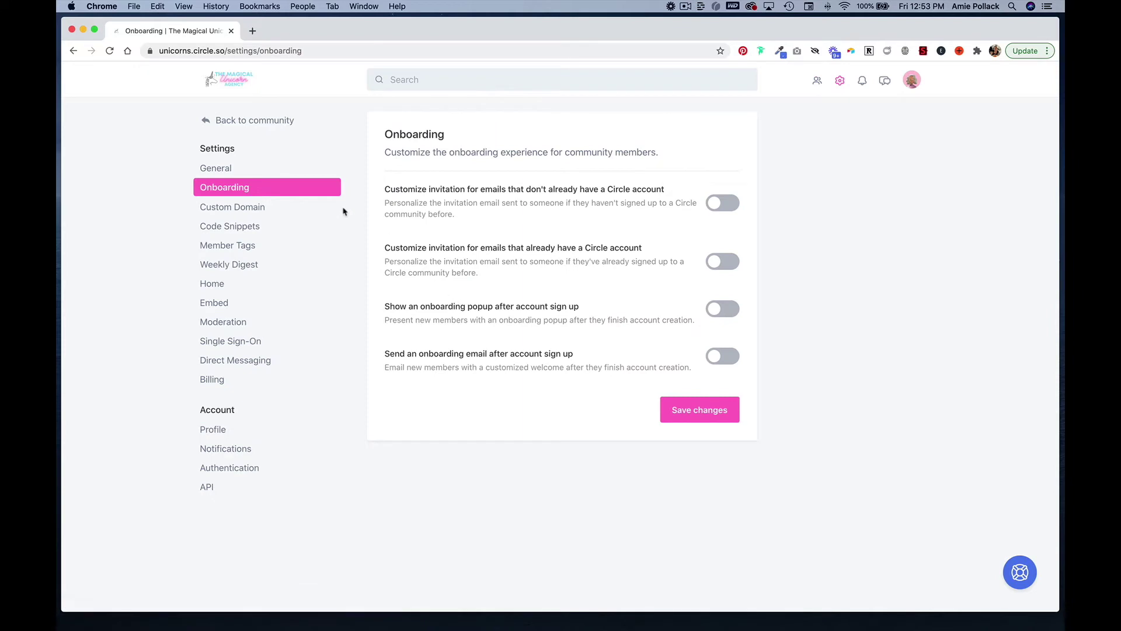
left_click(730, 203)
scroll(728, 385, "down", 3)
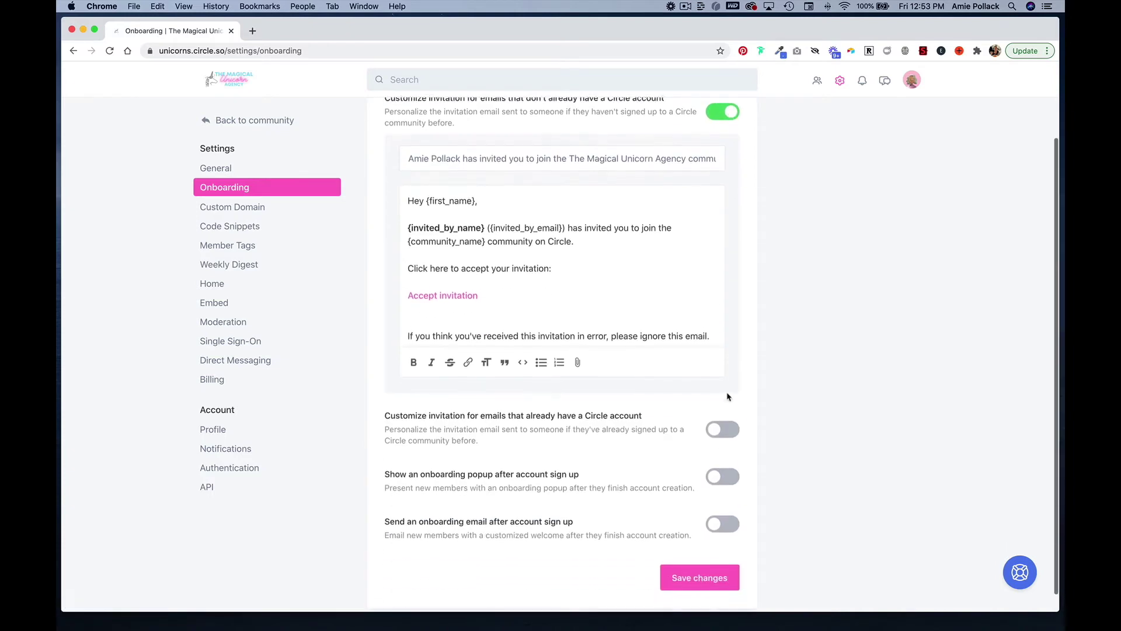
left_click(729, 416)
Review the subject and message templates of both custom invitation emails
scroll(710, 469, "down", 5)
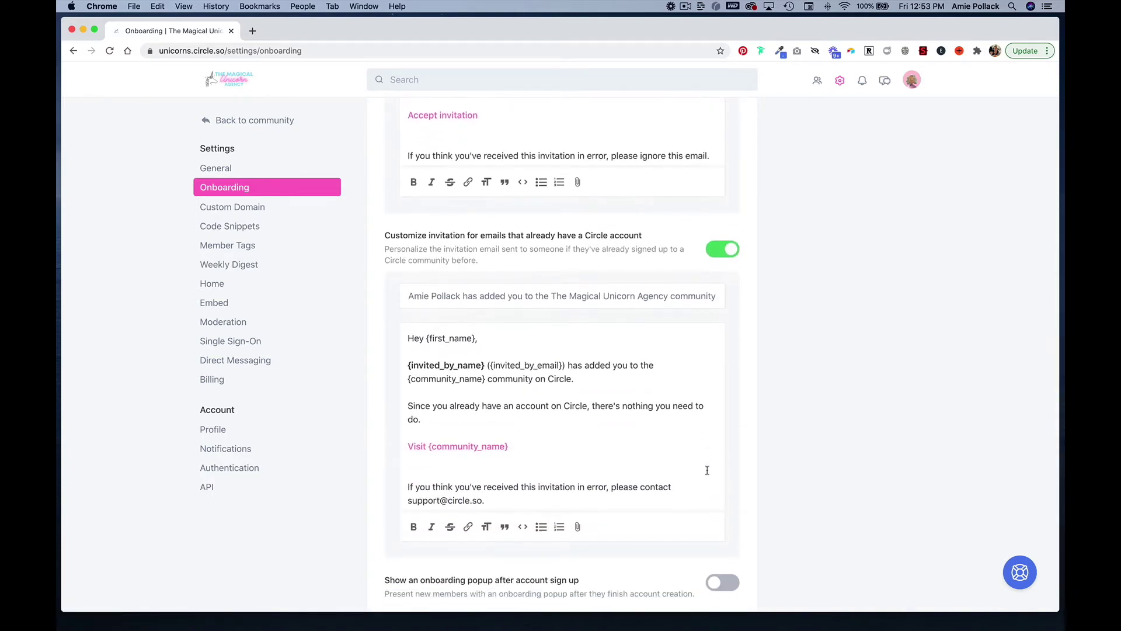
scroll(756, 446, "up", 3)
scroll(757, 445, "up", 1)
scroll(758, 445, "up", 3)
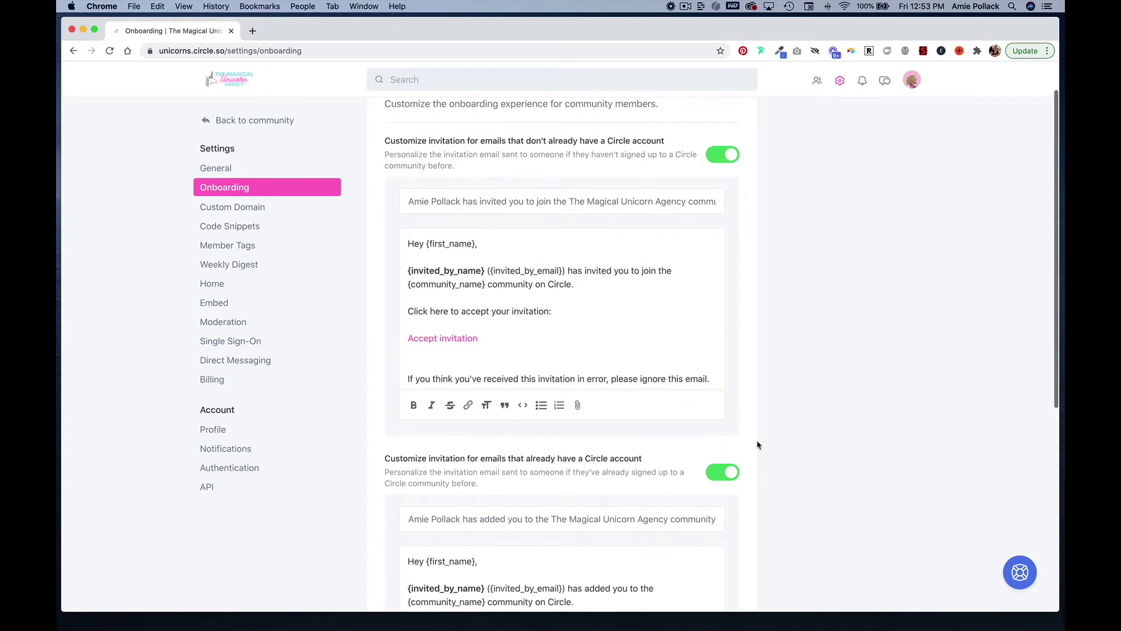
scroll(758, 445, "up", 1)
scroll(757, 445, "down", 1)
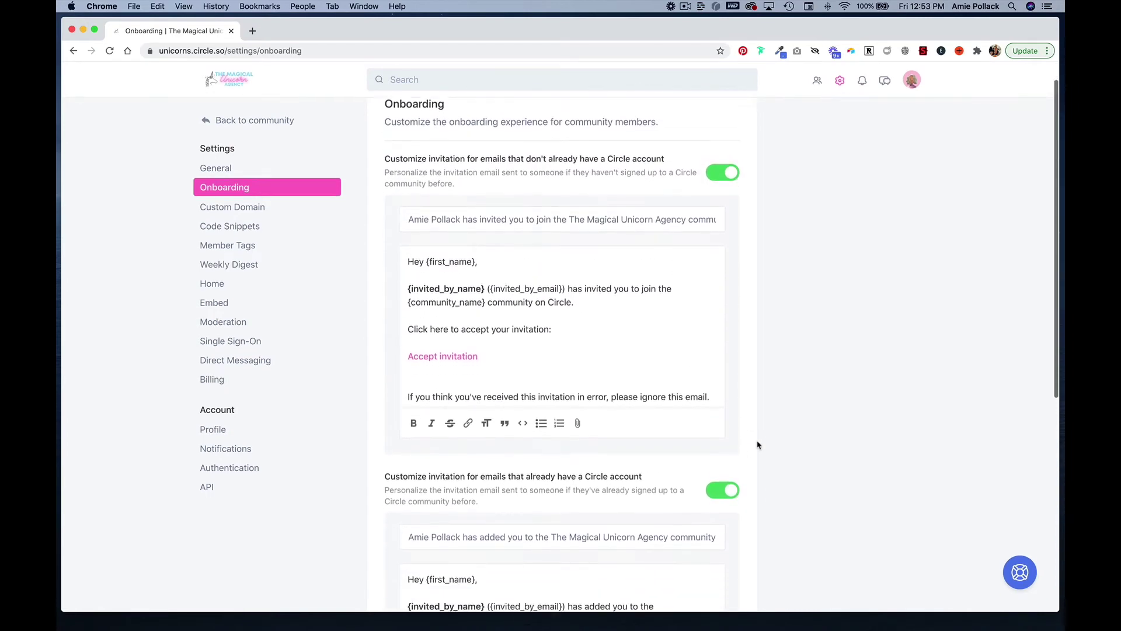
scroll(757, 445, "down", 1)
scroll(763, 401, "down", 1)
scroll(763, 400, "down", 5)
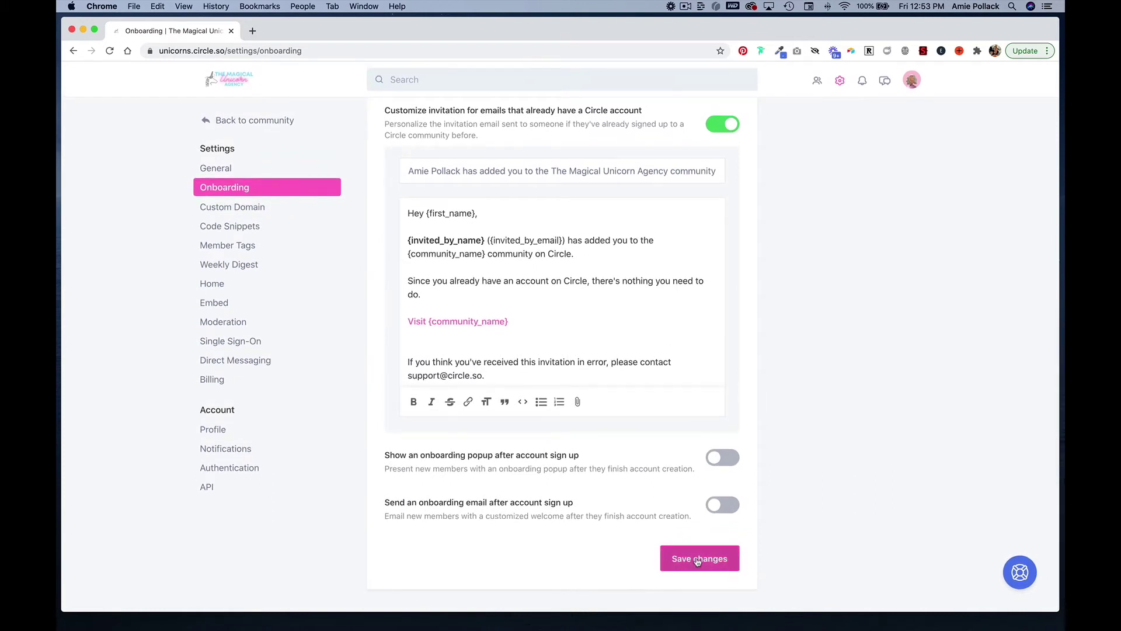
Reopen the invite-a-member form and scroll to its defaults and admin or moderator permissions
left_click(817, 86)
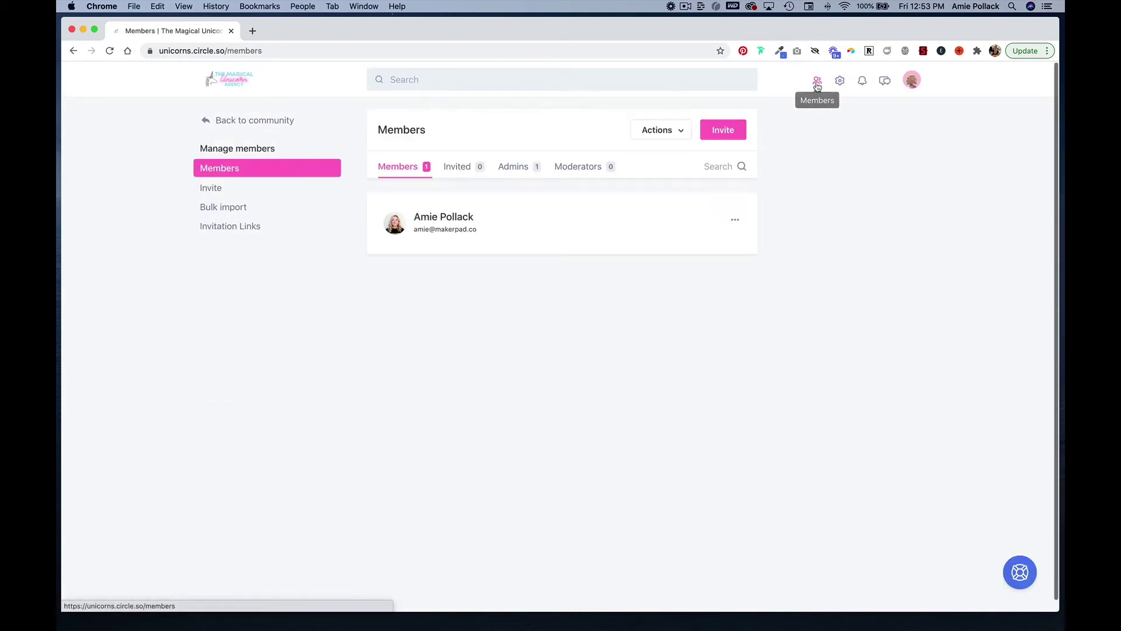
left_click(259, 189)
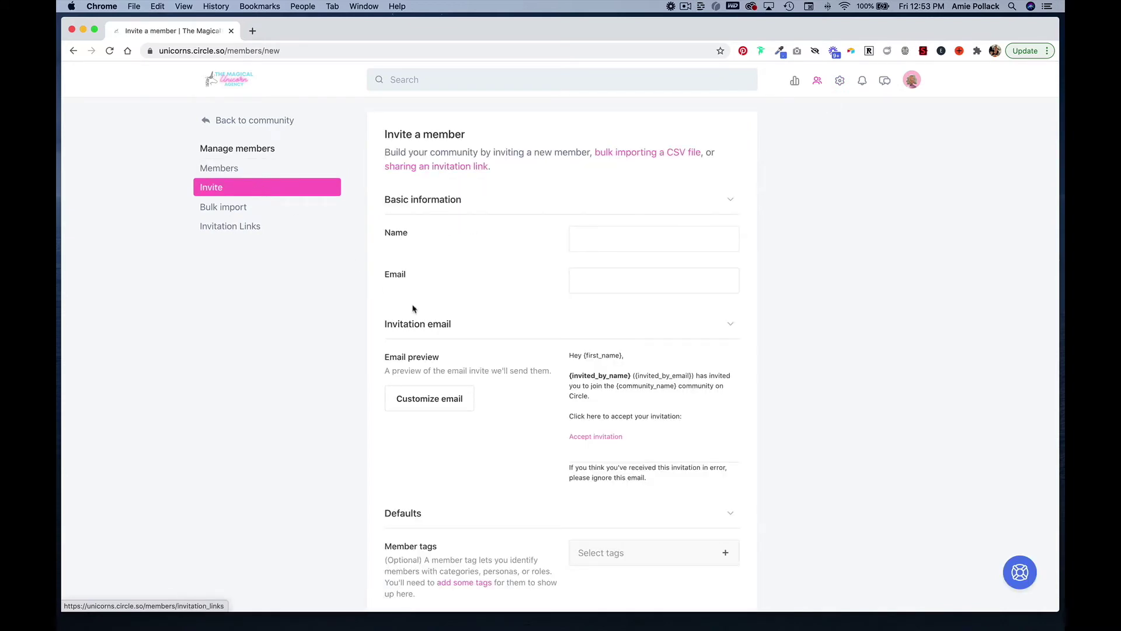
scroll(448, 348, "down", 2)
scroll(465, 368, "down", 1)
scroll(484, 388, "down", 3)
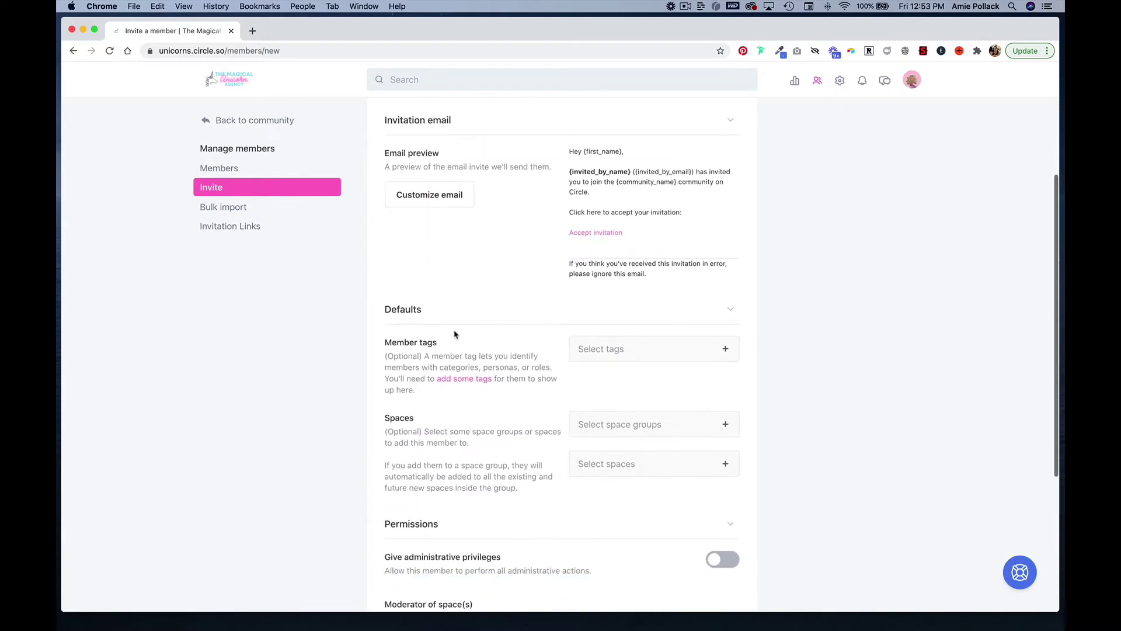
scroll(453, 333, "down", 3)
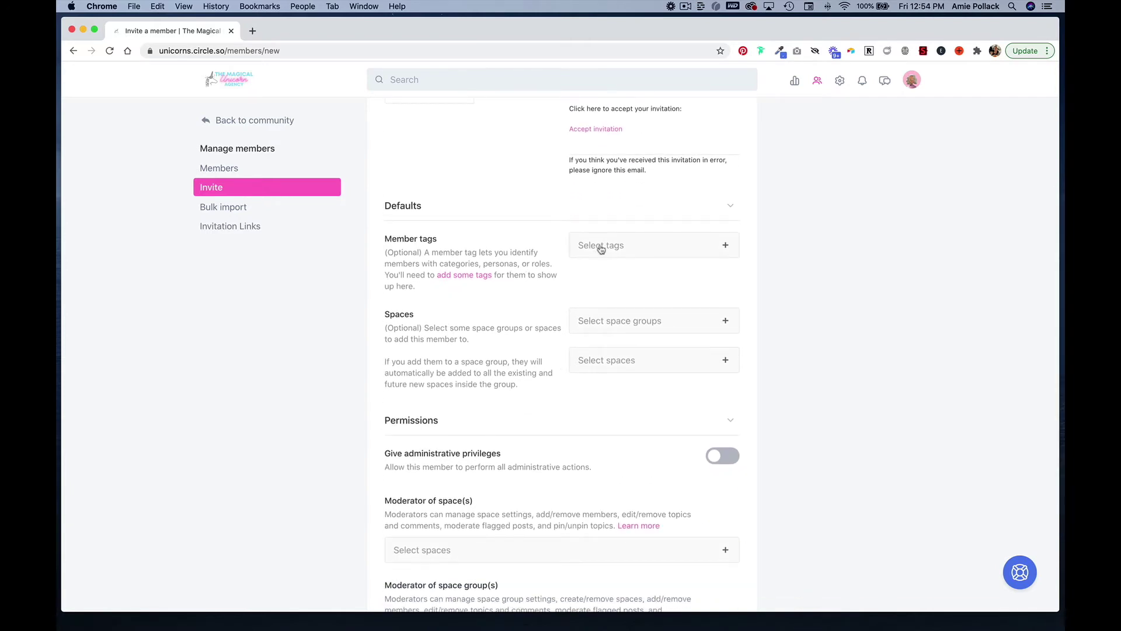
scroll(599, 249, "down", 2)
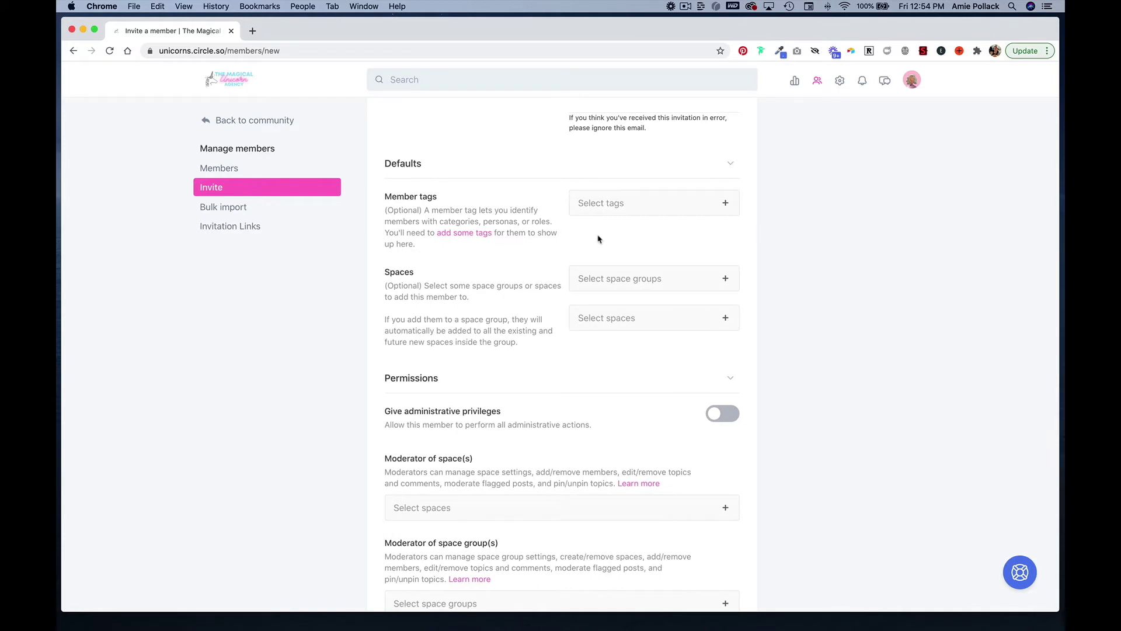
scroll(522, 280, "down", 1)
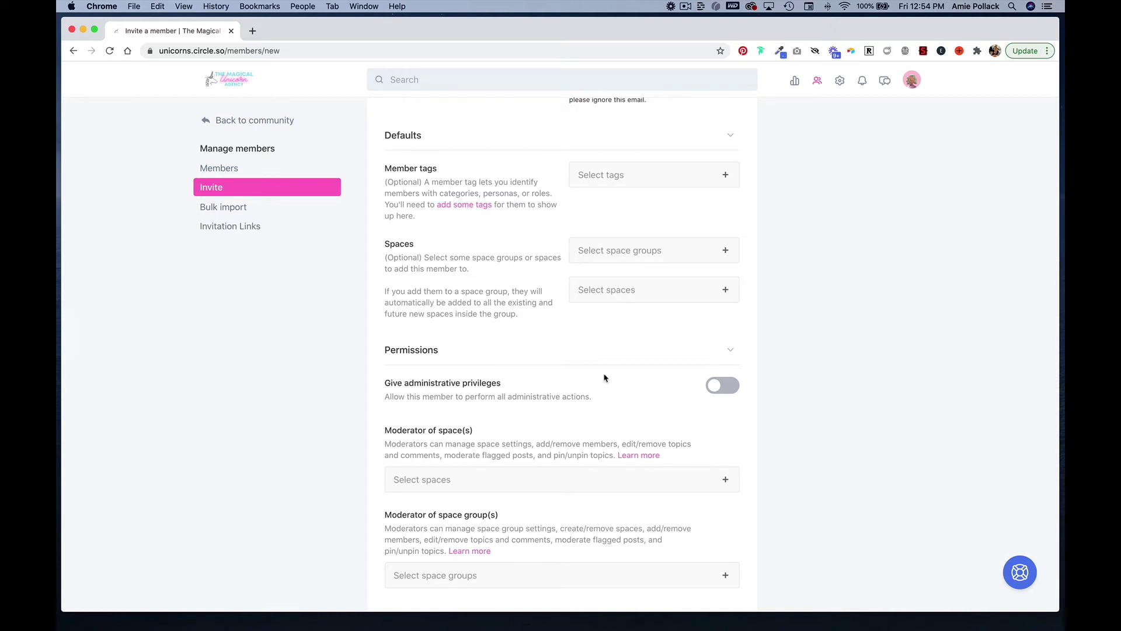
scroll(603, 374, "down", 2)
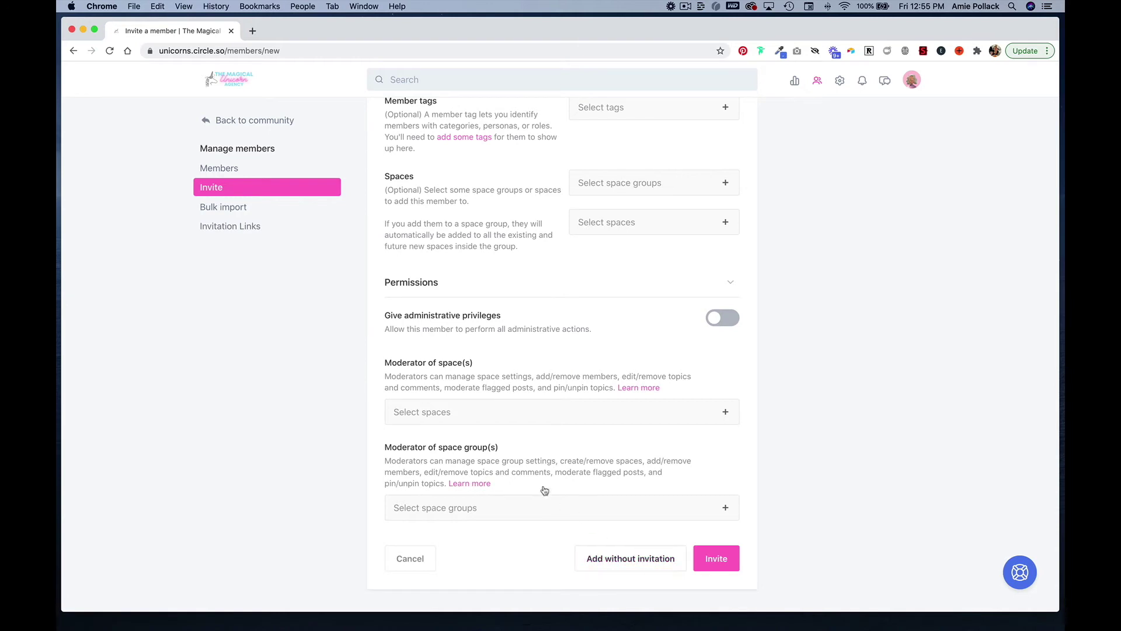
Look through the bulk CSV import page, then start a new invitation link
left_click(211, 208)
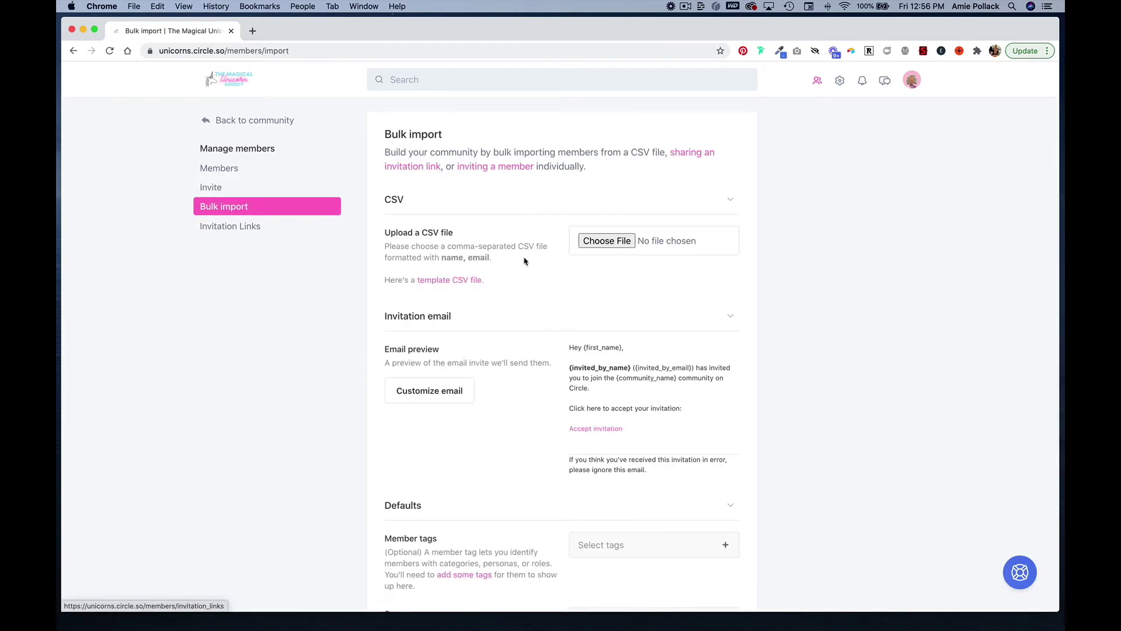
scroll(525, 260, "down", 1)
scroll(524, 260, "down", 1)
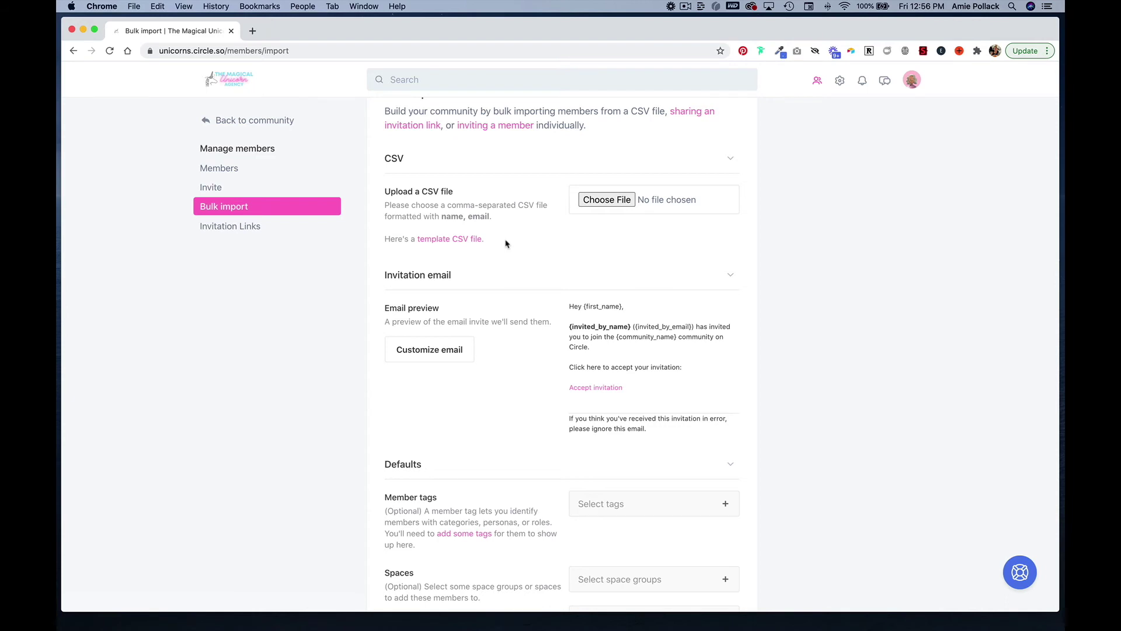
scroll(506, 243, "down", 2)
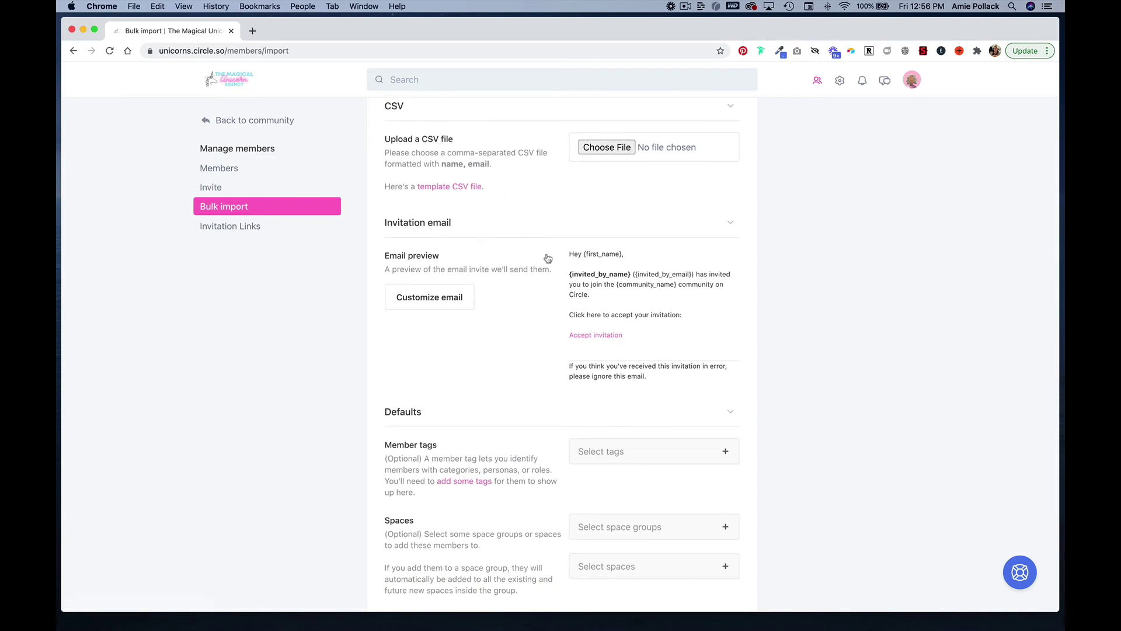
scroll(514, 289, "down", 3)
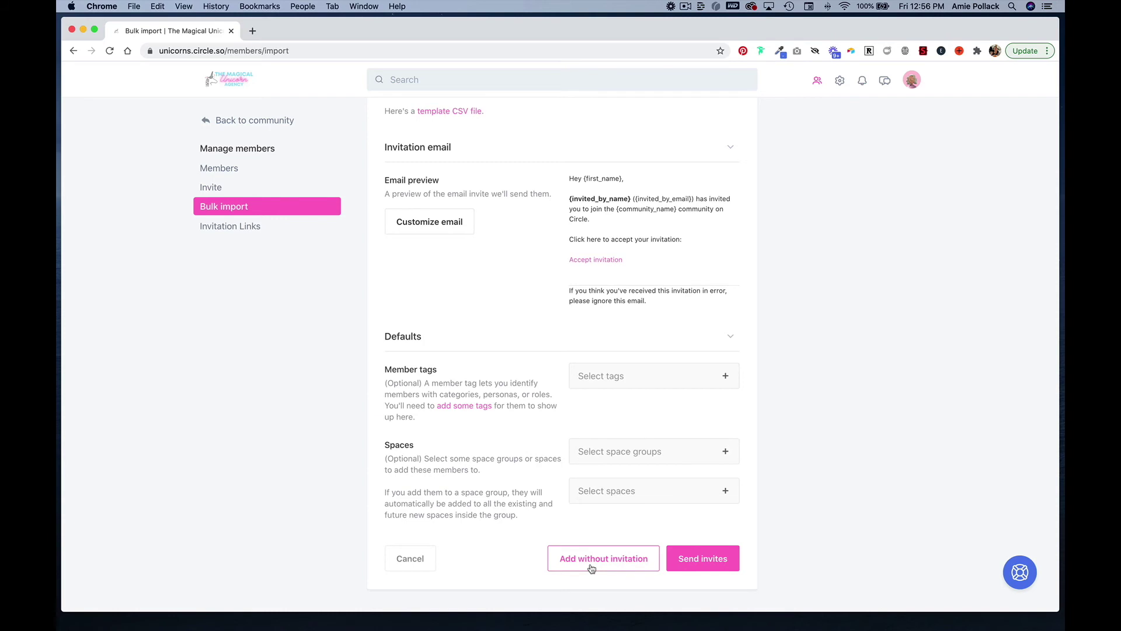
left_click(244, 234)
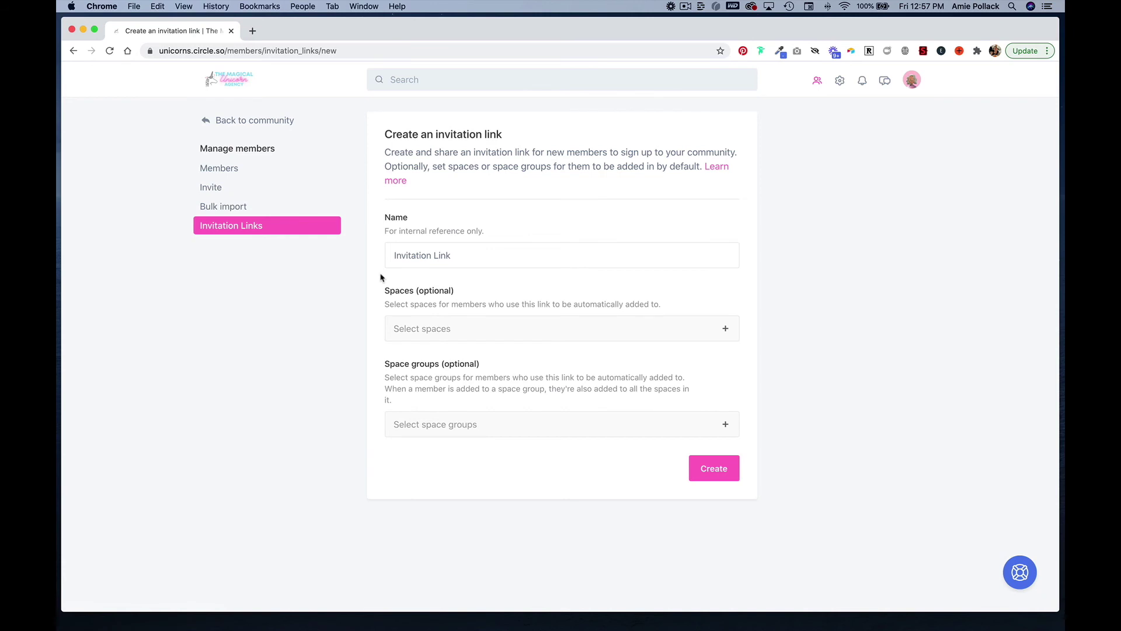
Name the new invitation link 'Free Tier' and create it
triple_click(422, 258)
type("Free T")
type("ier")
left_click(722, 471)
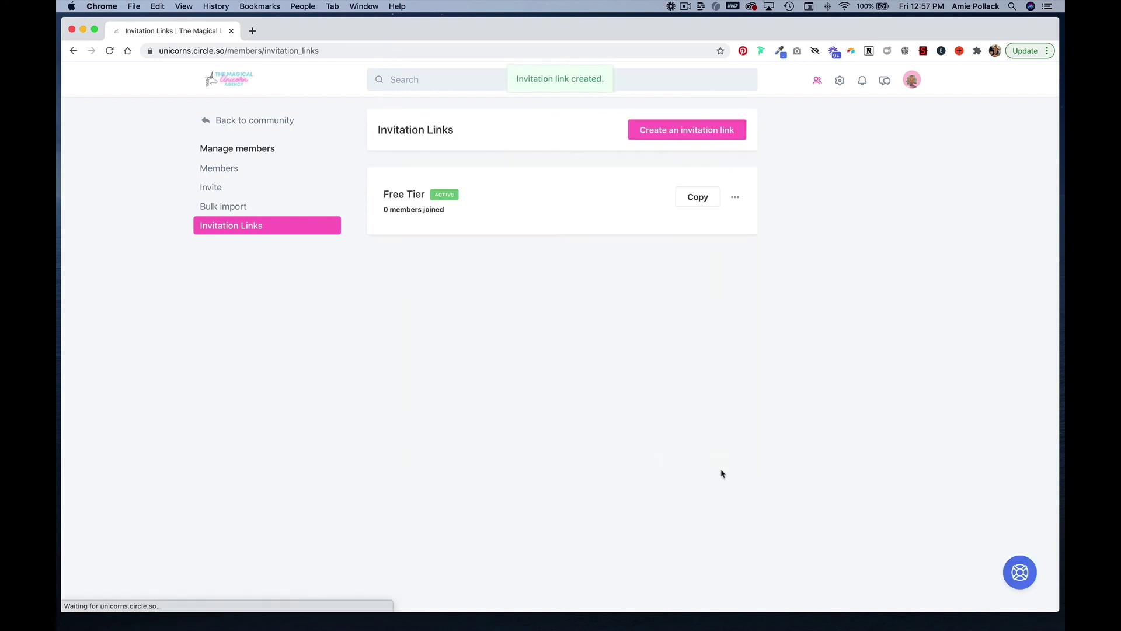
Copy the Free Tier link and view its edit page, leaving it unchanged
left_click(691, 200)
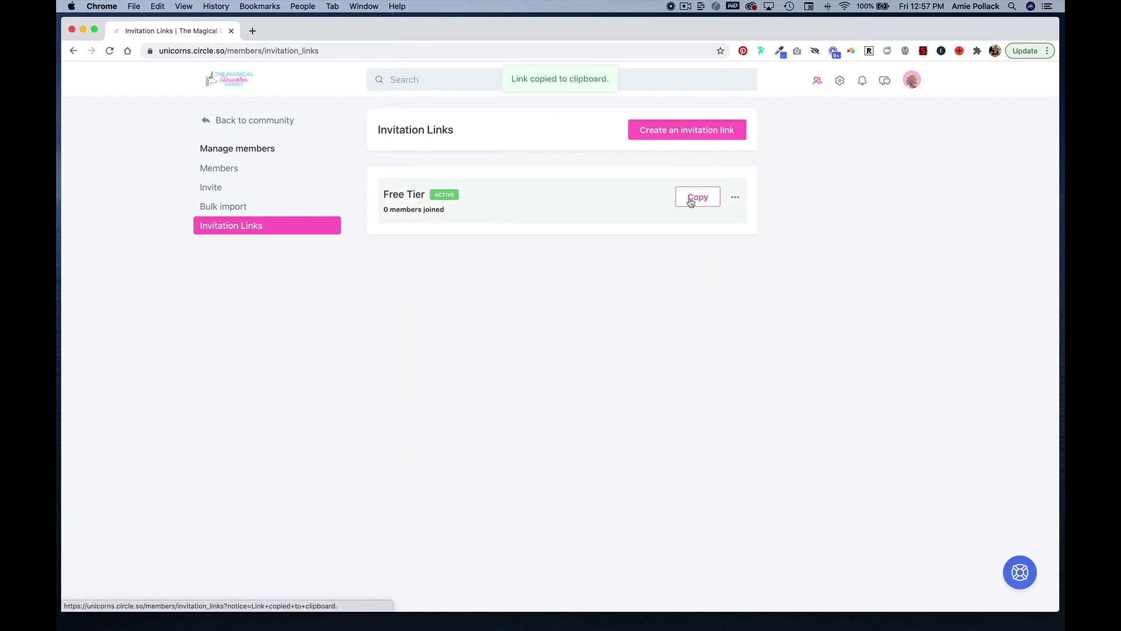
left_click(736, 198)
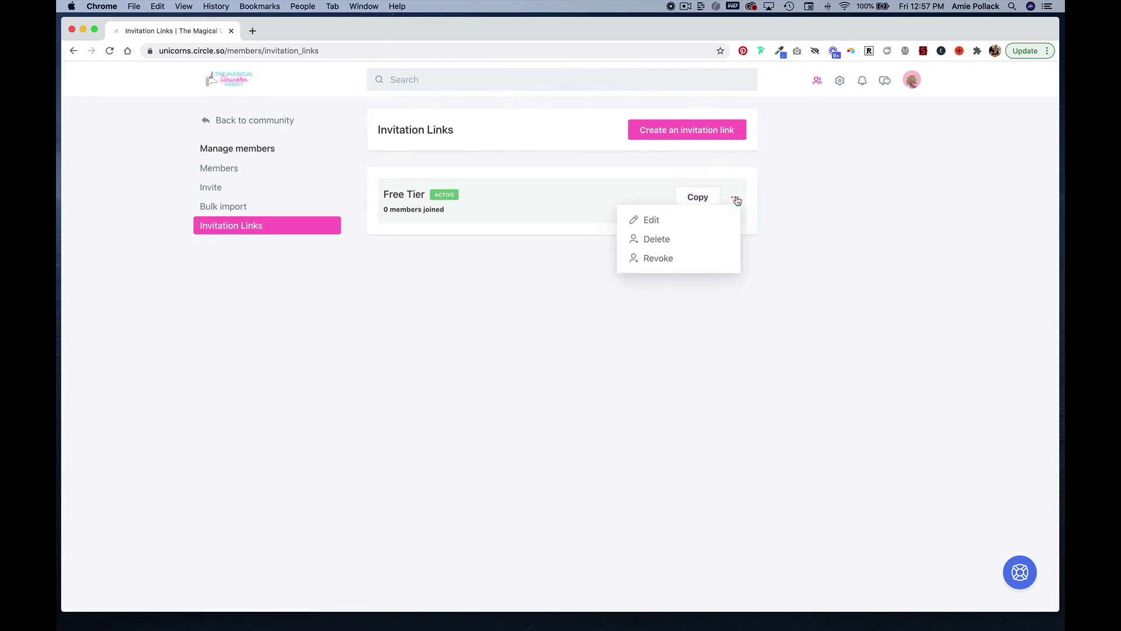
left_click(713, 221)
scroll(691, 295, "down", 1)
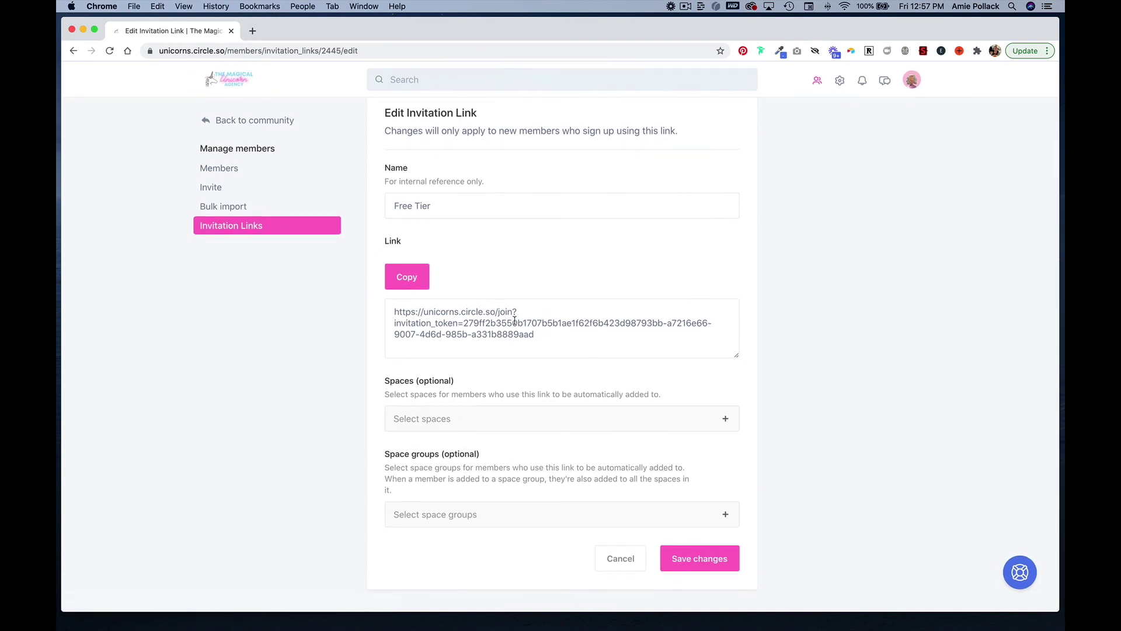
left_click(612, 563)
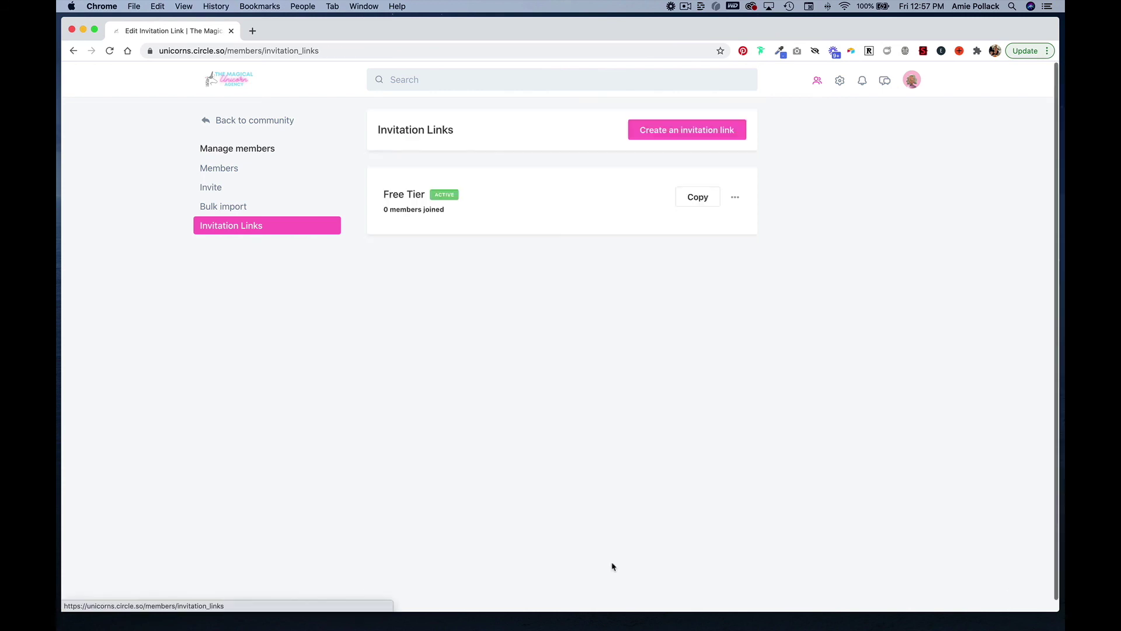
Start another invitation link with the default name Invitation Link
left_click(655, 134)
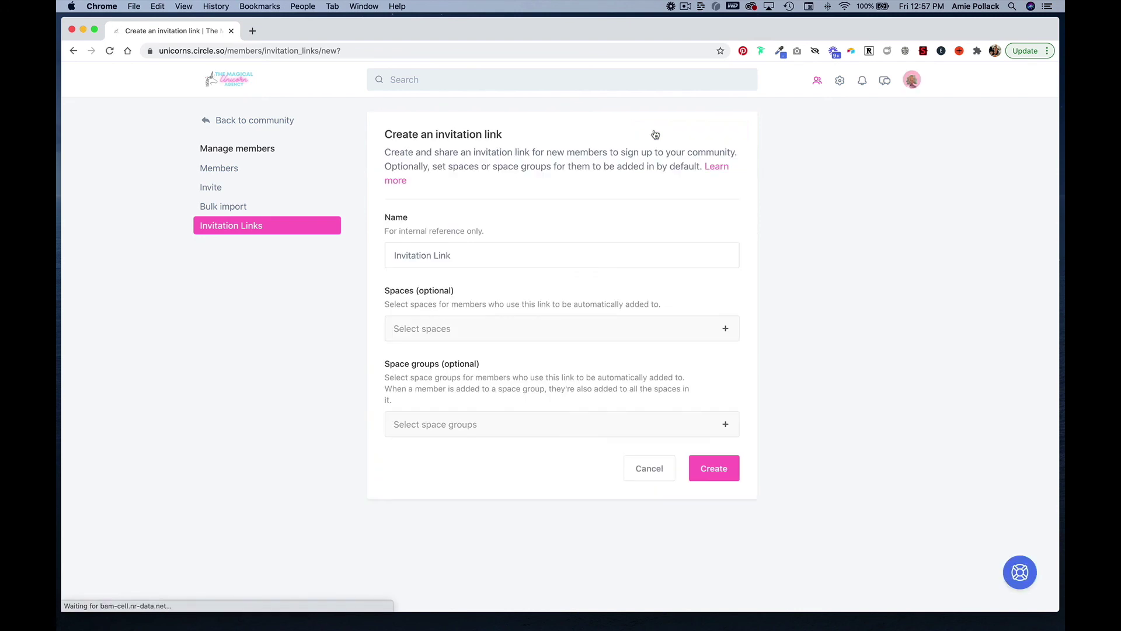